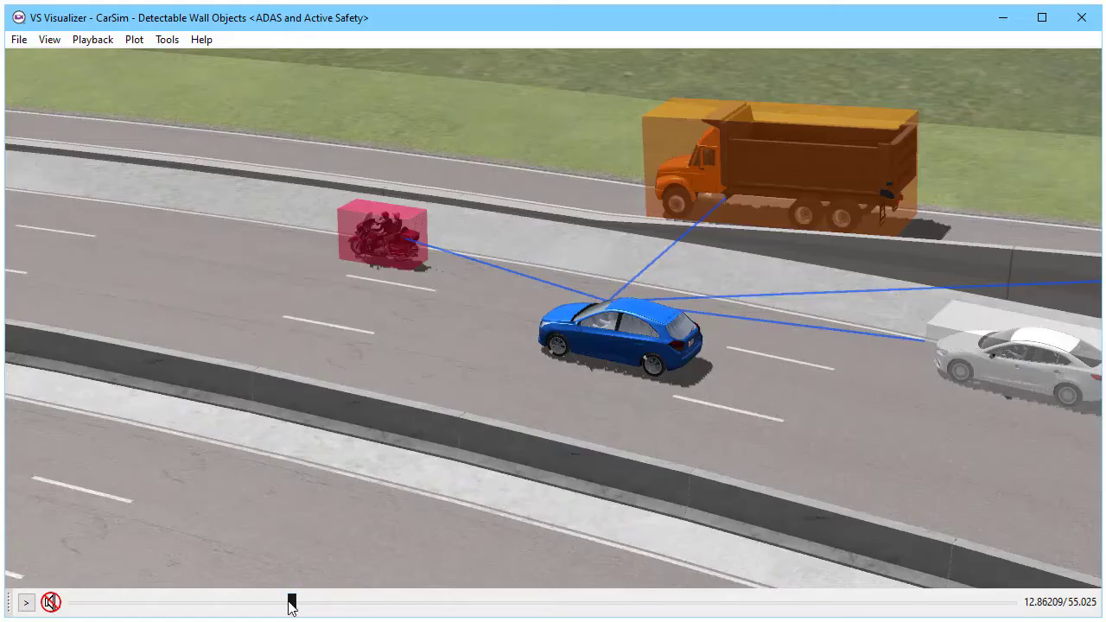
# Advance the Detectable Wall Objects playback from about 14 s to about 48.8 s
pyautogui.moveTo(291, 599); pyautogui.dragTo(320, 602)
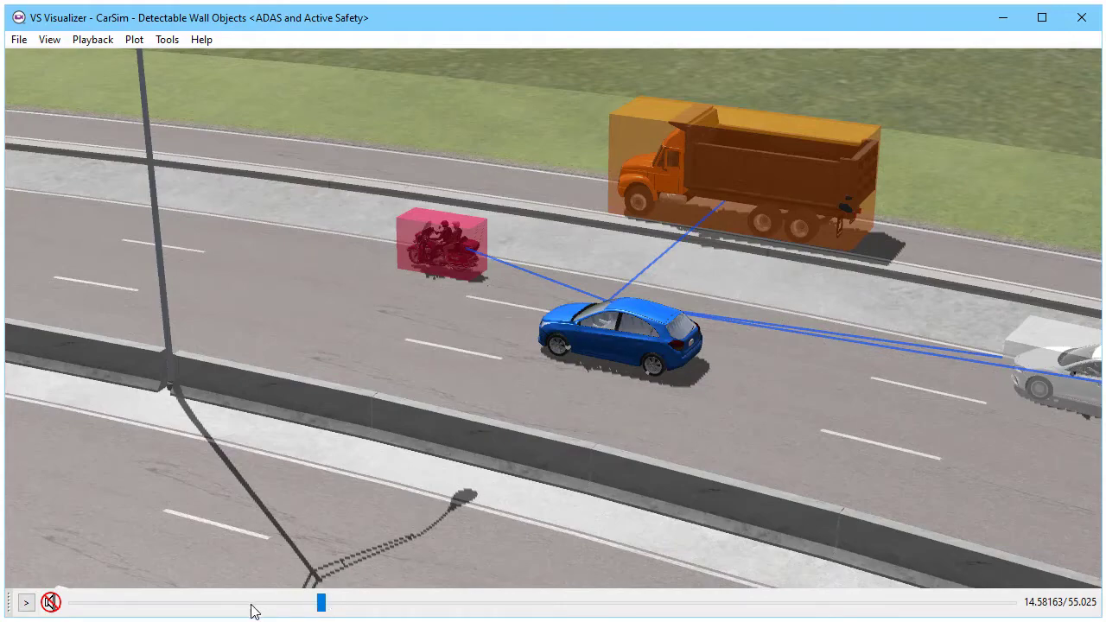
pyautogui.moveTo(320, 605); pyautogui.dragTo(423, 613)
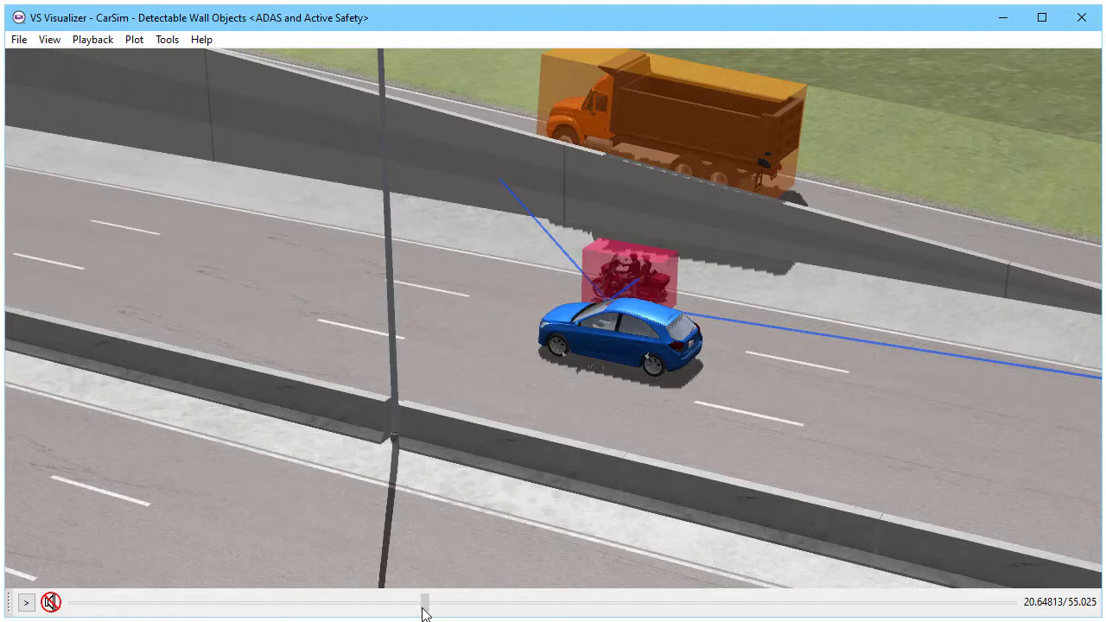
pyautogui.moveTo(423, 613); pyautogui.dragTo(423, 612)
pyautogui.moveTo(424, 605); pyautogui.dragTo(437, 610)
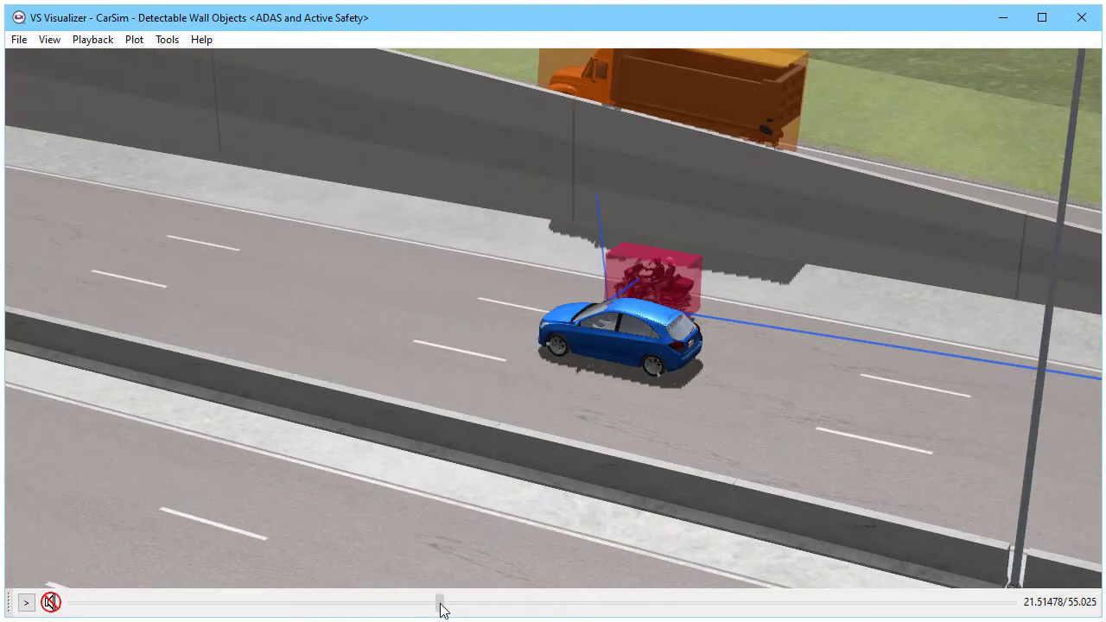
pyautogui.moveTo(439, 608); pyautogui.dragTo(906, 605)
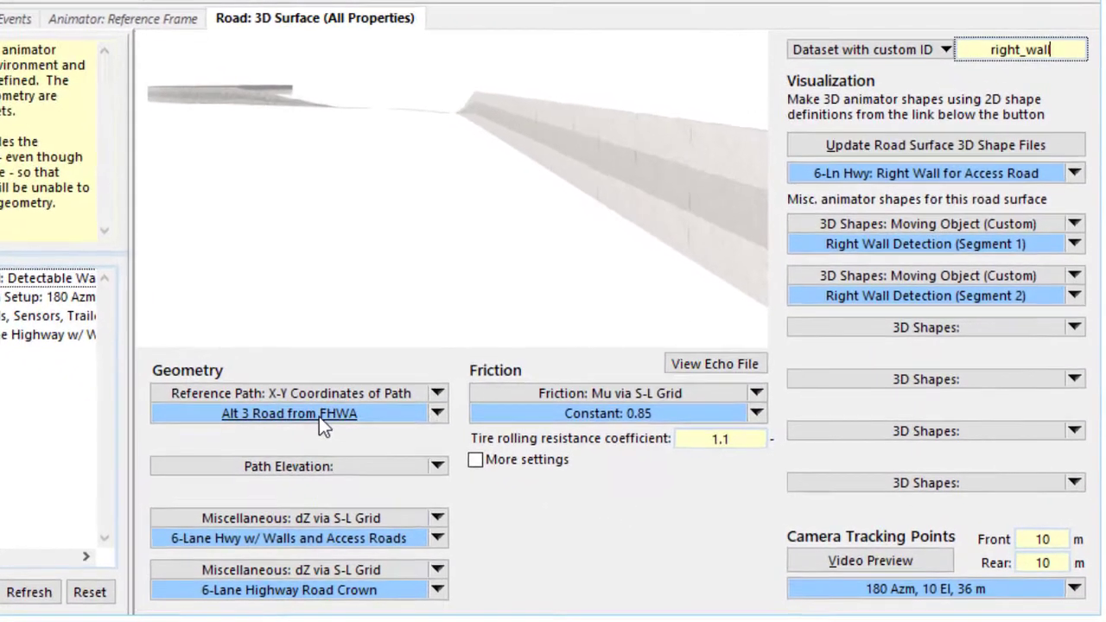
# Open the Right Wall Detection (Segment 2) settings for 'Right Wall: Second Segment'
pyautogui.click(430, 462)
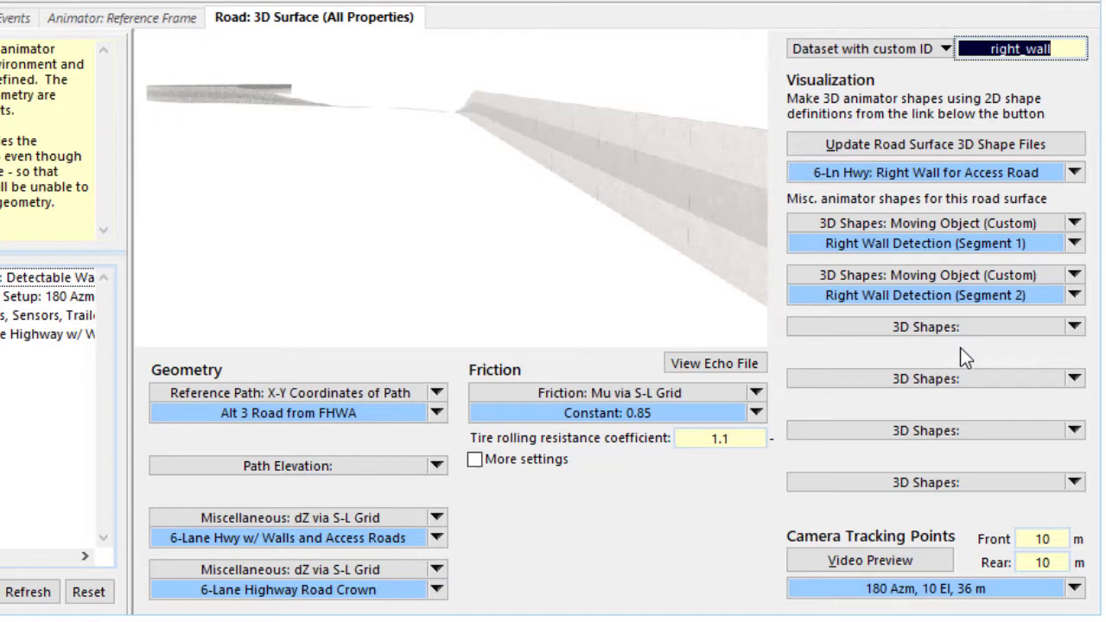
pyautogui.click(966, 301)
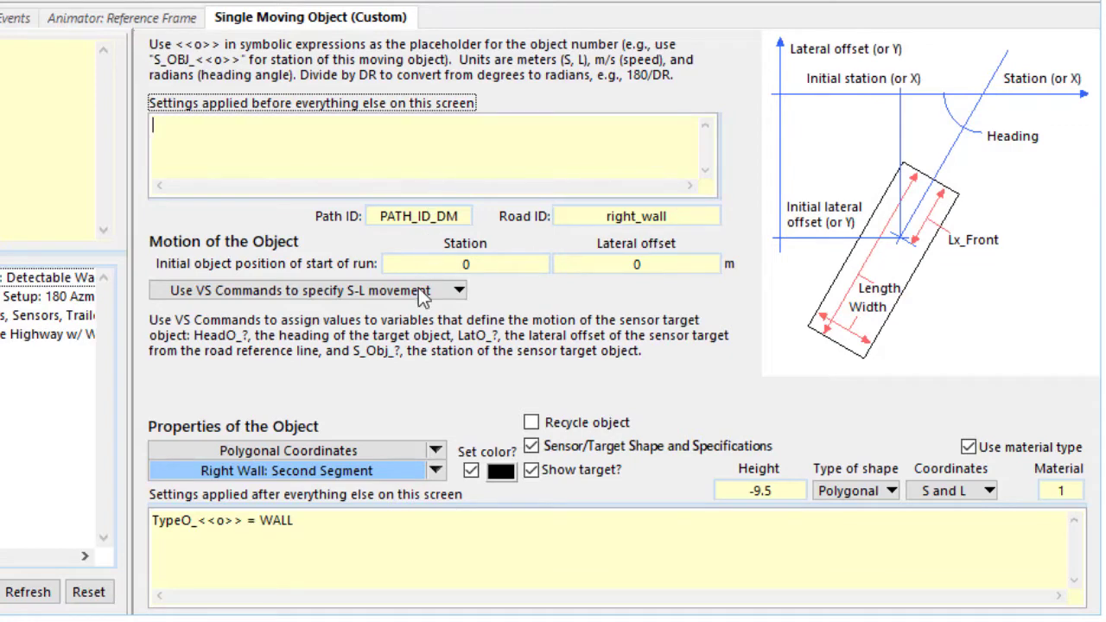
# Check the wall's shape type, keep S and L coordinates, and view its polygon coordinates
pyautogui.click(488, 546)
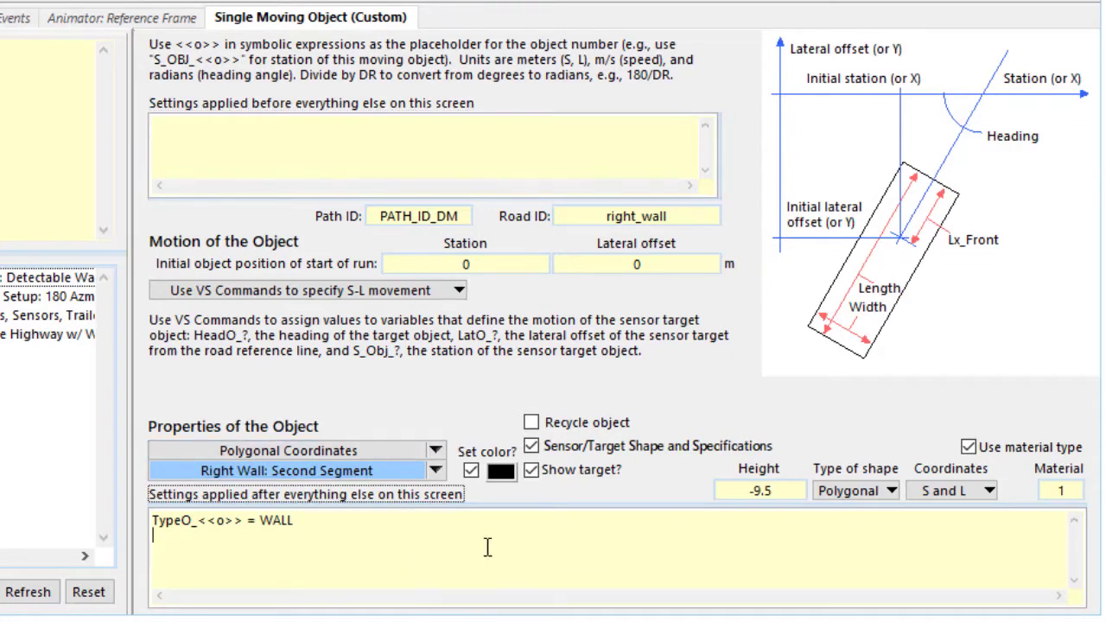
pyautogui.click(871, 495)
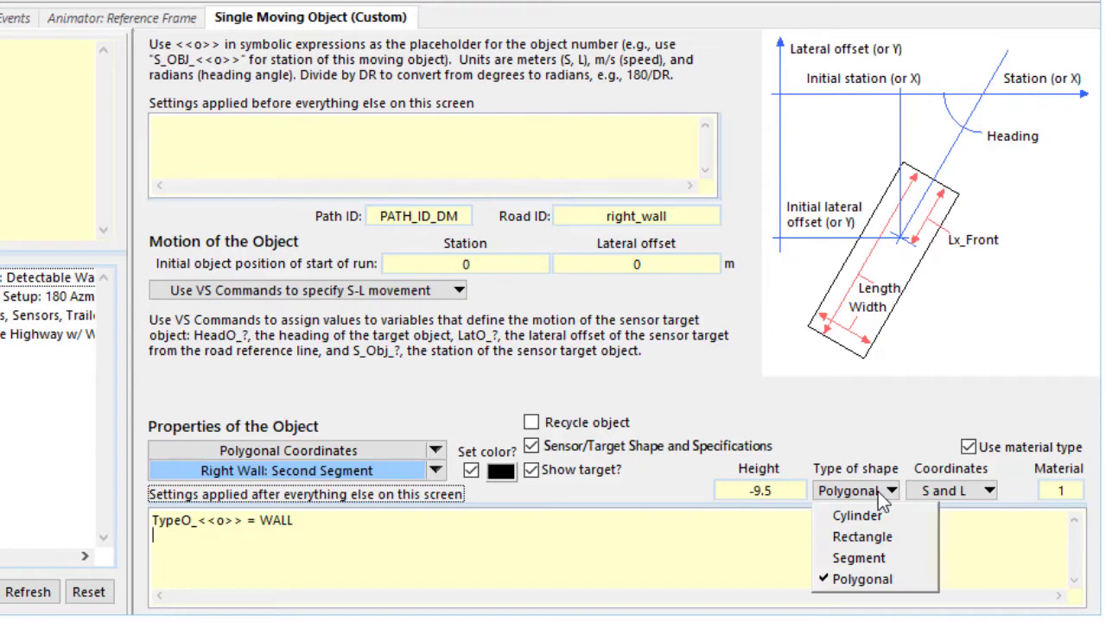
pyautogui.click(817, 432)
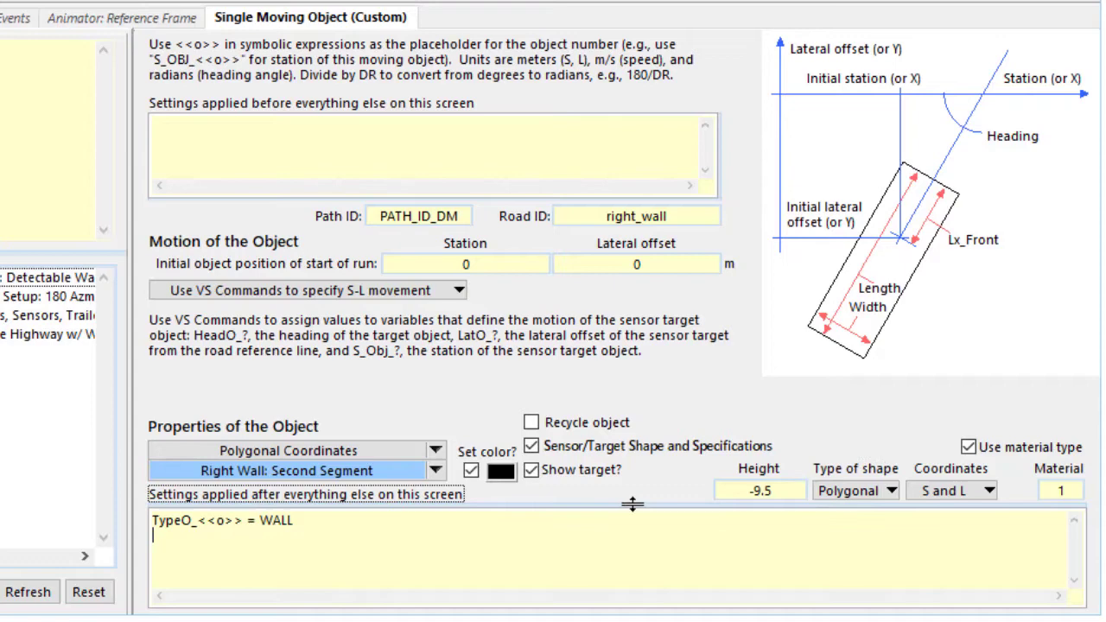
pyautogui.click(933, 493)
pyautogui.click(932, 492)
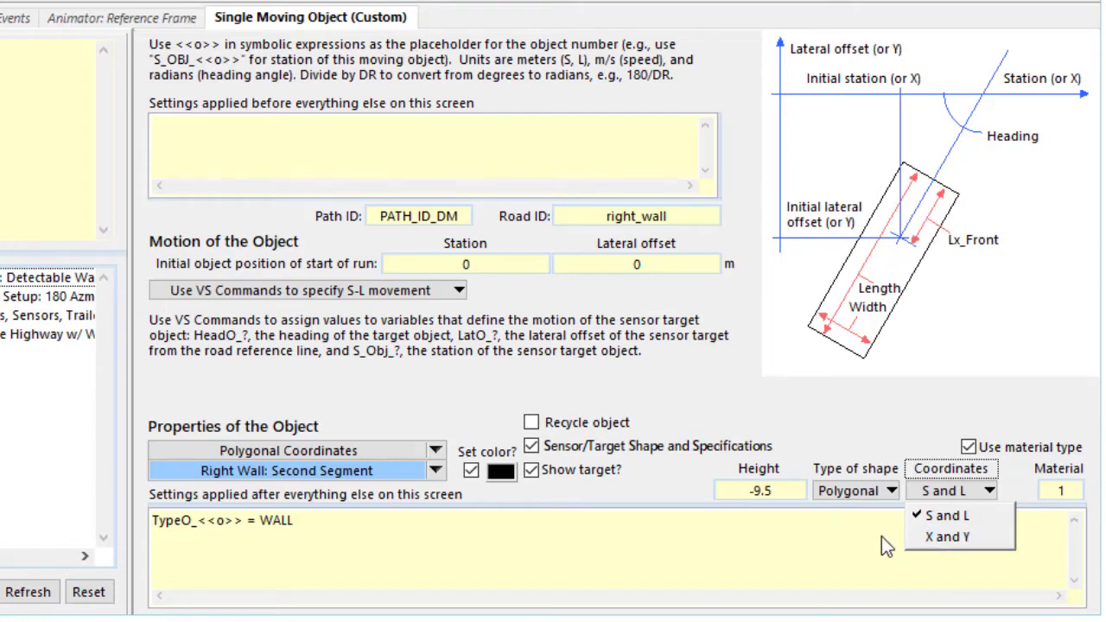
pyautogui.click(425, 498)
pyautogui.click(399, 475)
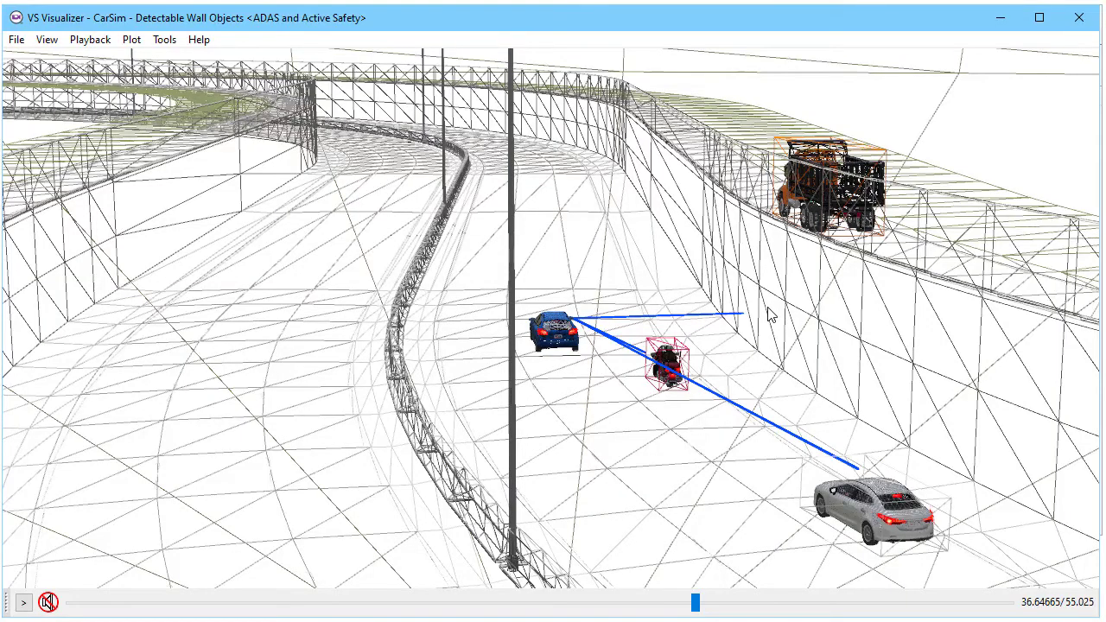
# Orbit toward the curved road and walls, then jog the irregular-object run backward and forward
pyautogui.moveTo(772, 316); pyautogui.dragTo(774, 365)
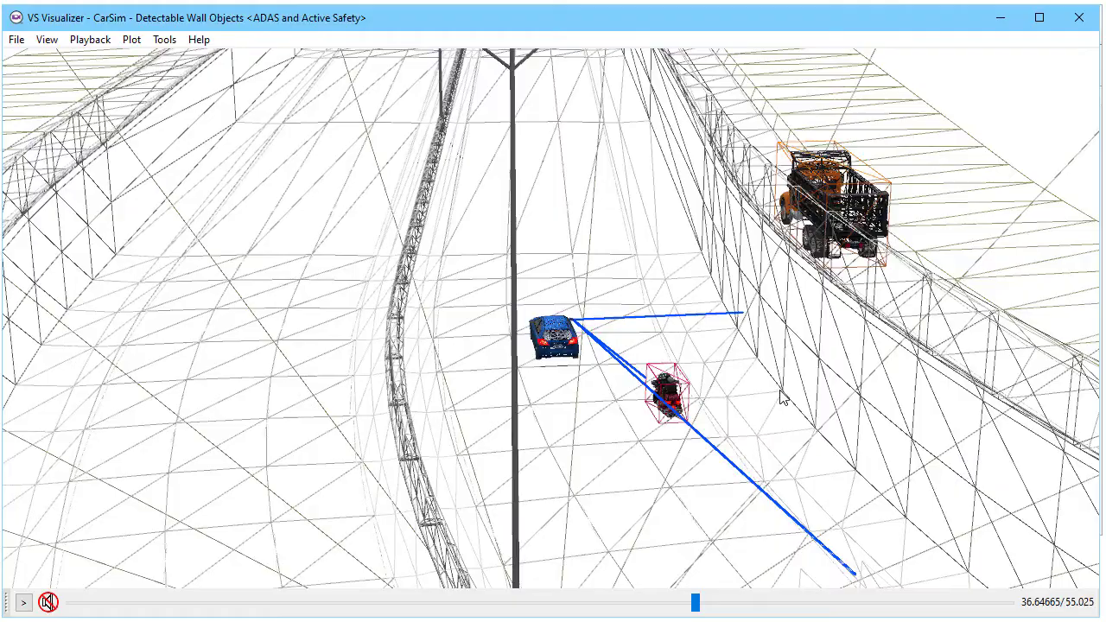
pyautogui.moveTo(782, 406); pyautogui.dragTo(767, 360)
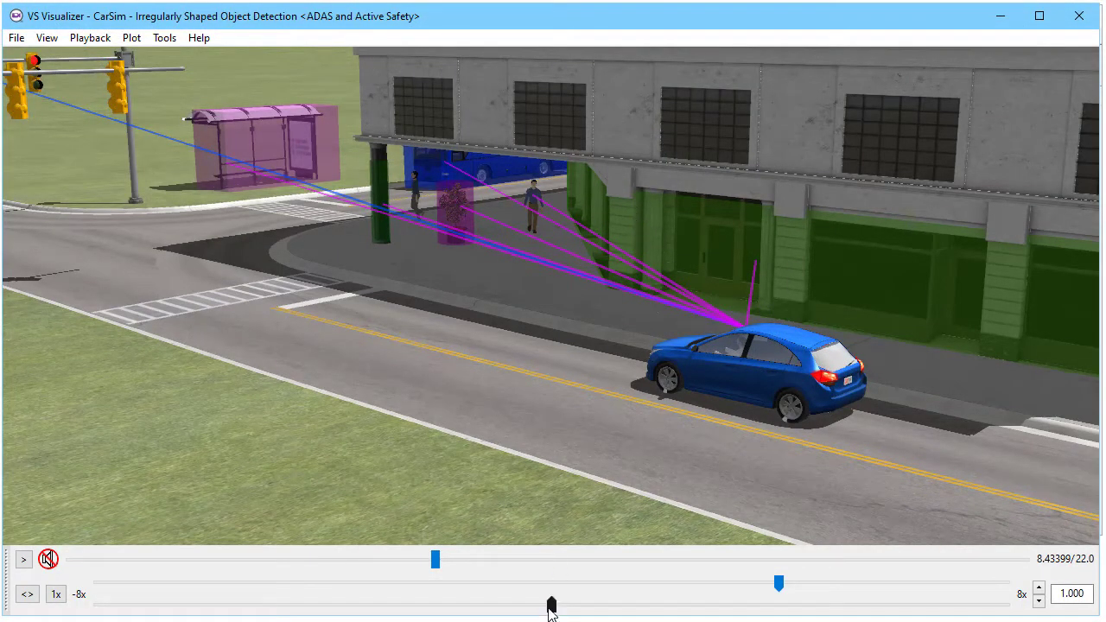
pyautogui.moveTo(548, 603); pyautogui.dragTo(514, 608)
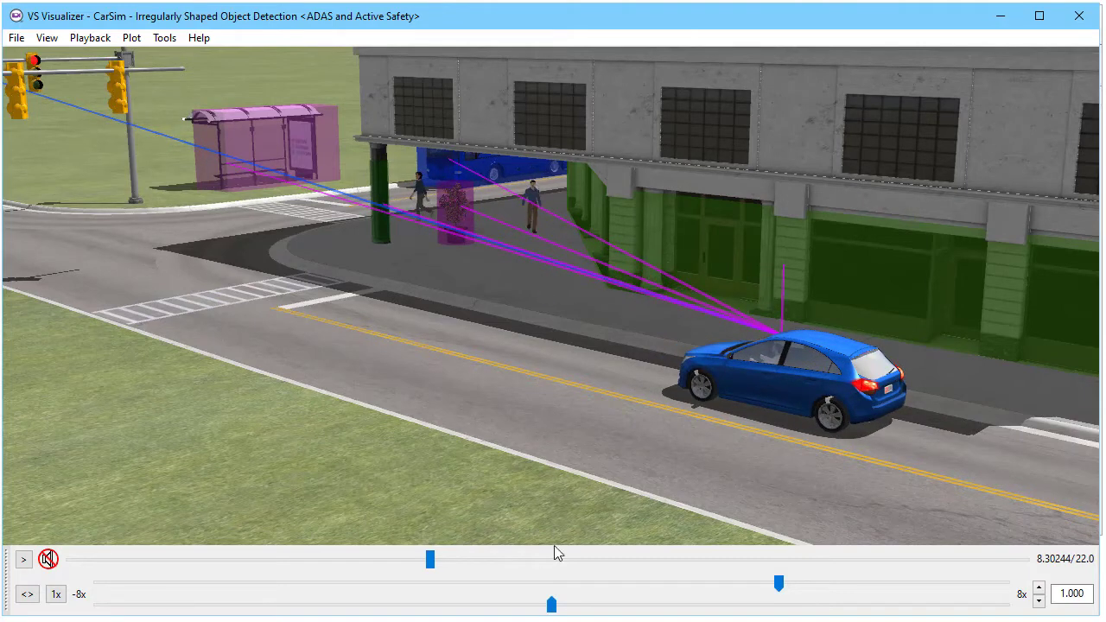
pyautogui.moveTo(550, 605); pyautogui.dragTo(579, 610)
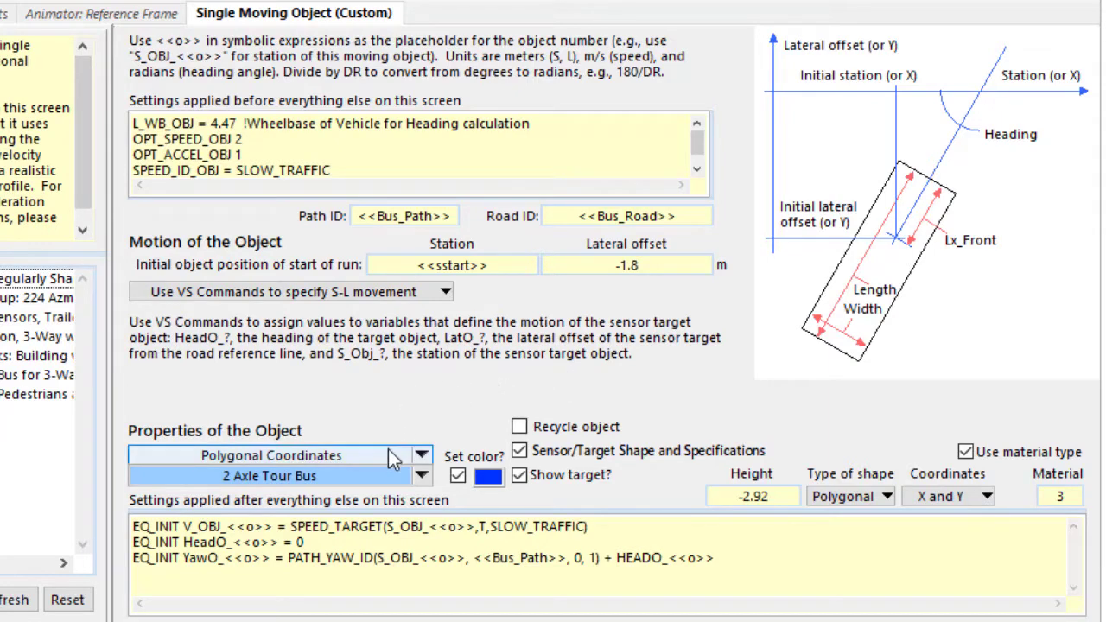
# Keep the bus shape Polygonal and open the 2 Axle Tour Bus polygon coordinates
pyautogui.click(850, 499)
pyautogui.click(892, 421)
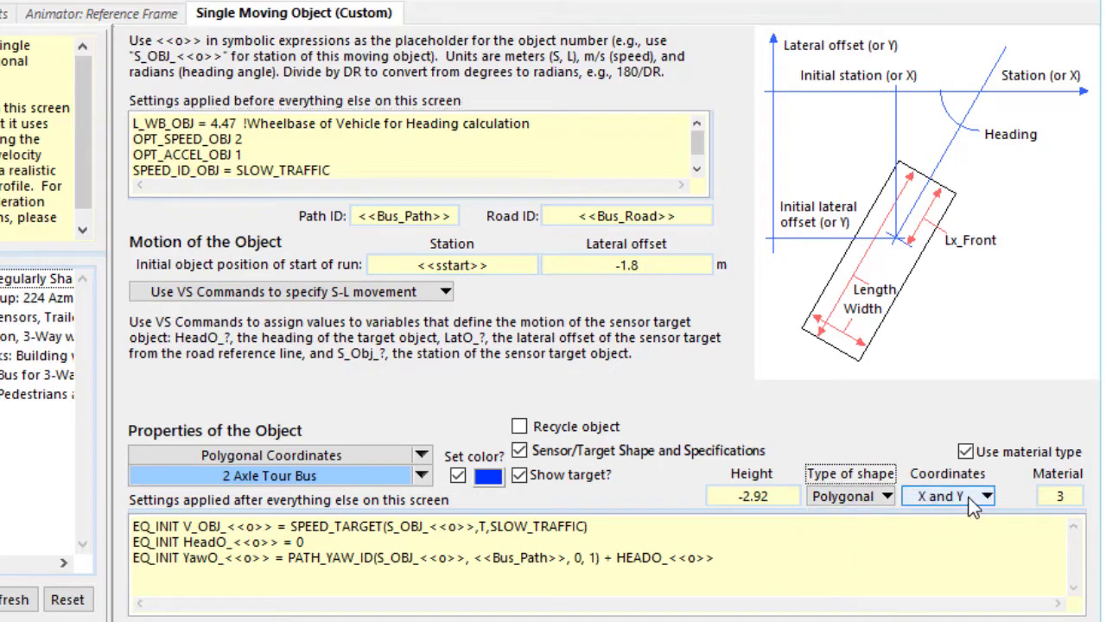
pyautogui.click(308, 477)
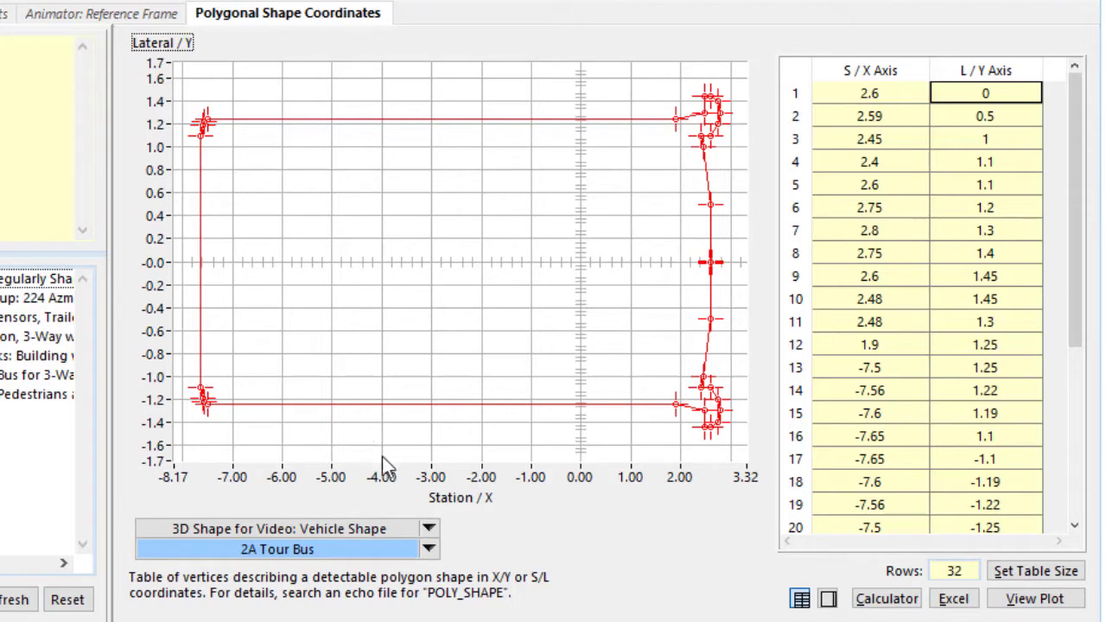
# Open the 2A Tour Bus 3D shape and play the animation slowly forward
pyautogui.click(381, 546)
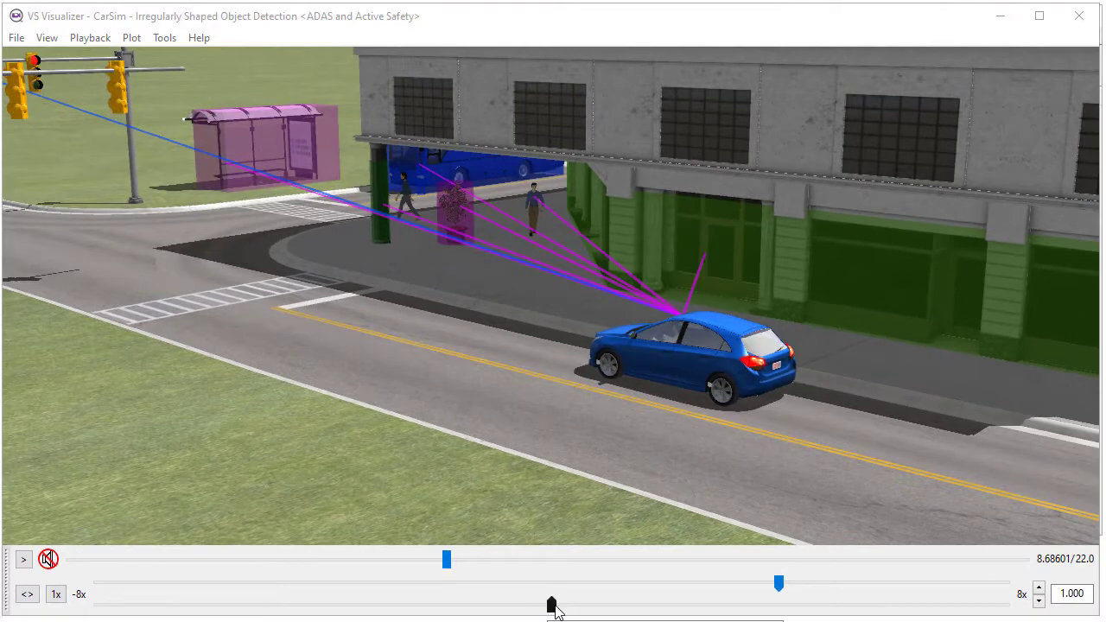
pyautogui.moveTo(552, 606); pyautogui.dragTo(665, 615)
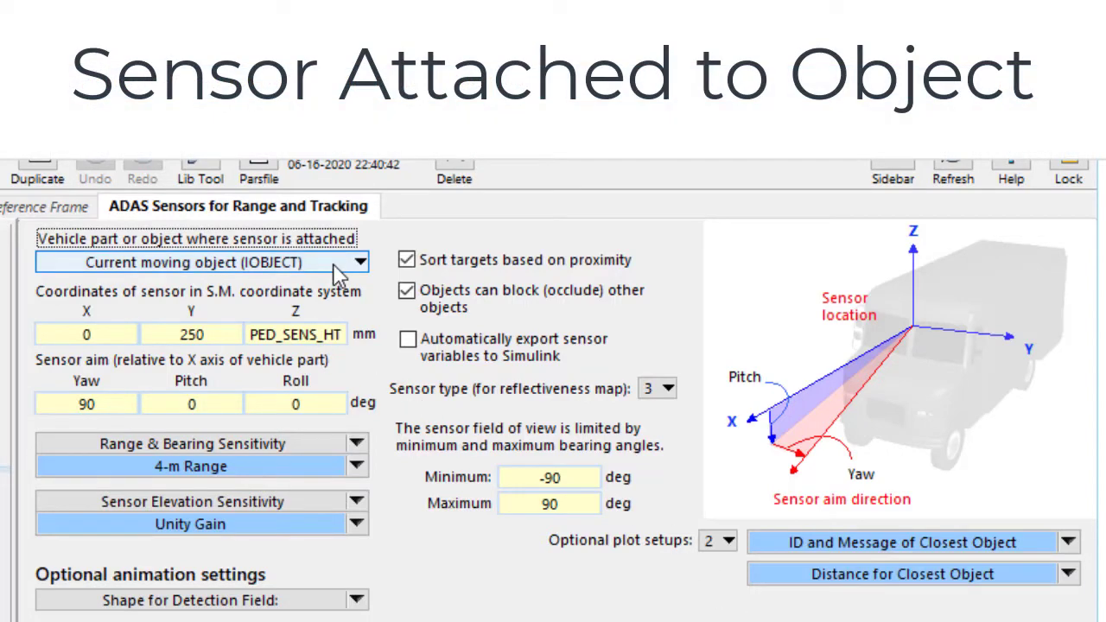
pyautogui.click(338, 273)
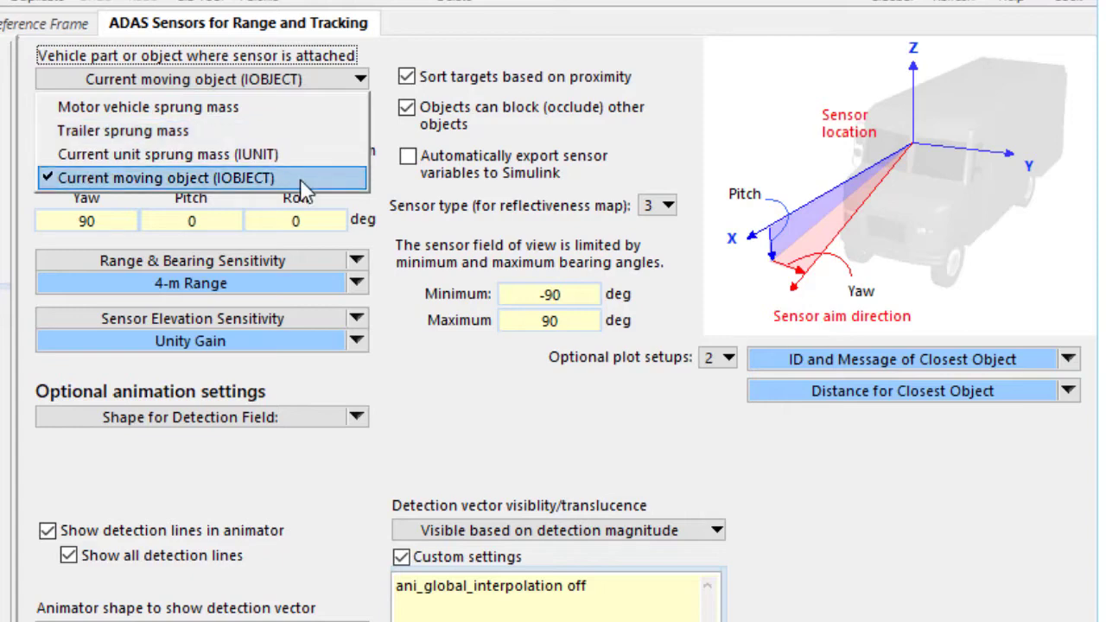
pyautogui.click(395, 205)
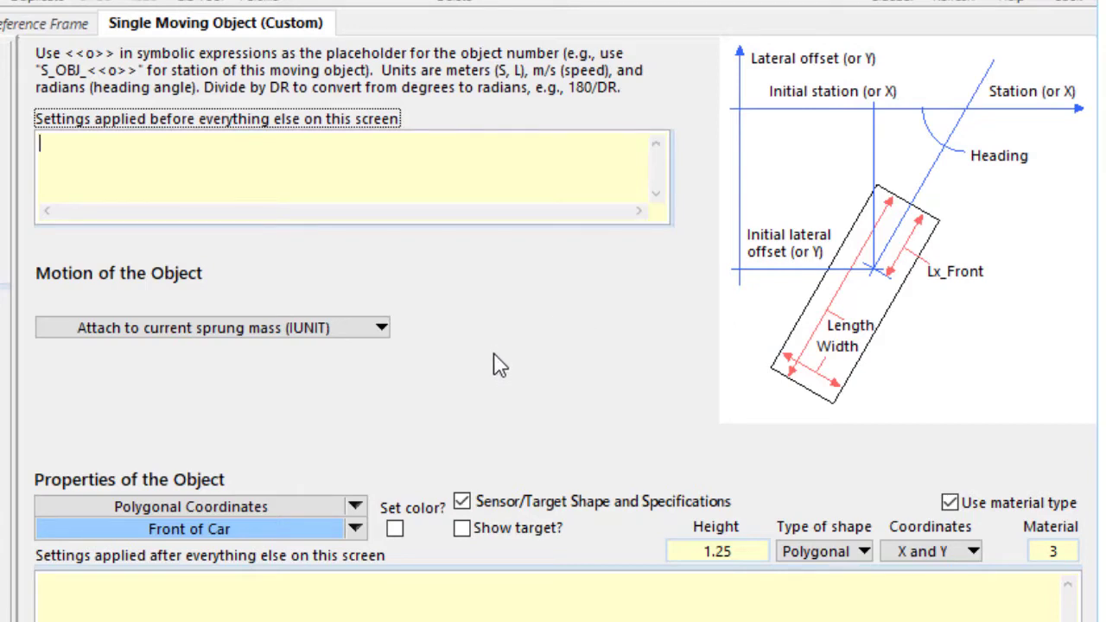
# Keep the object attached to the current sprung mass and open the Front of Car polygon shape
pyautogui.click(357, 330)
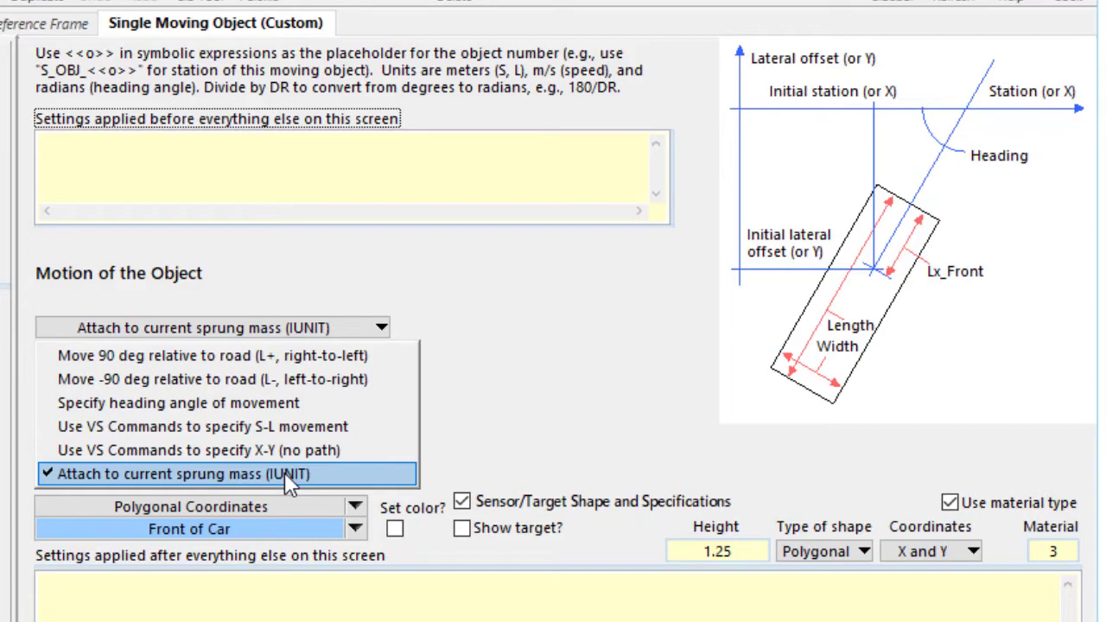
pyautogui.click(542, 458)
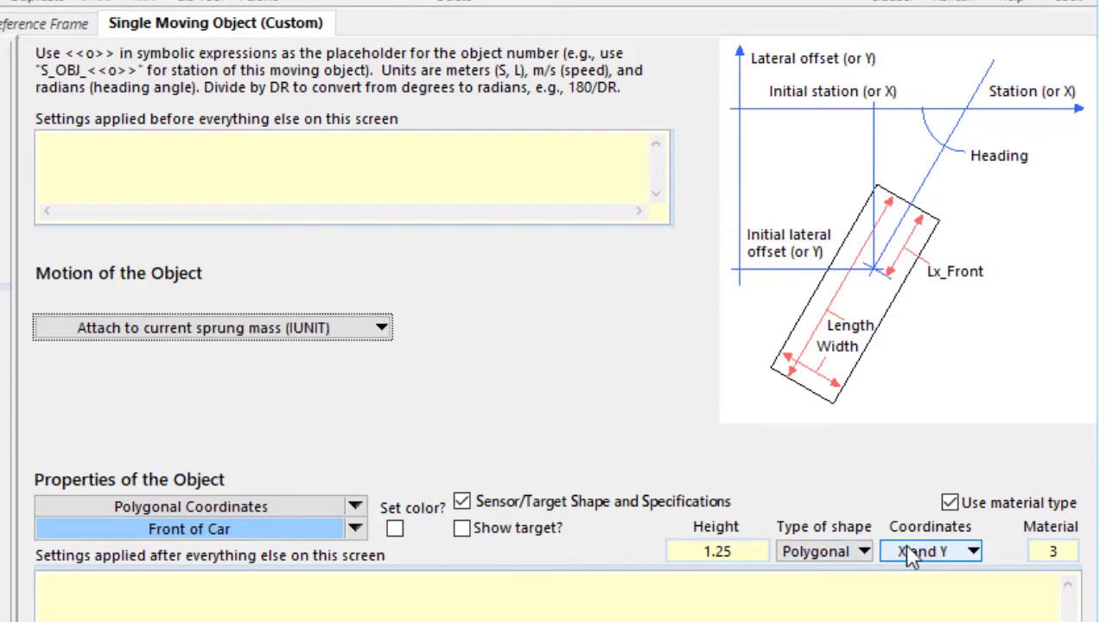
pyautogui.click(215, 534)
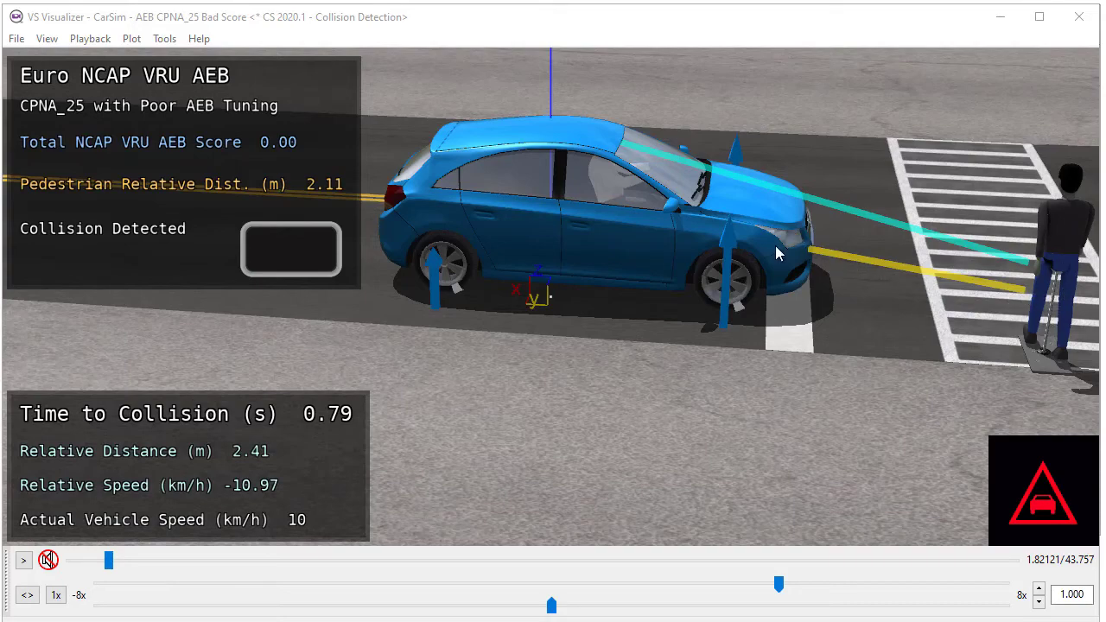
# Orbit overhead and creep the CPNA_25 run to 2.49 s, where a pedestrian collision is flagged
pyautogui.moveTo(775, 245)
pyautogui.mouseDown()
pyautogui.moveTo(760, 347)
pyautogui.moveTo(760, 252)
pyautogui.mouseUp()
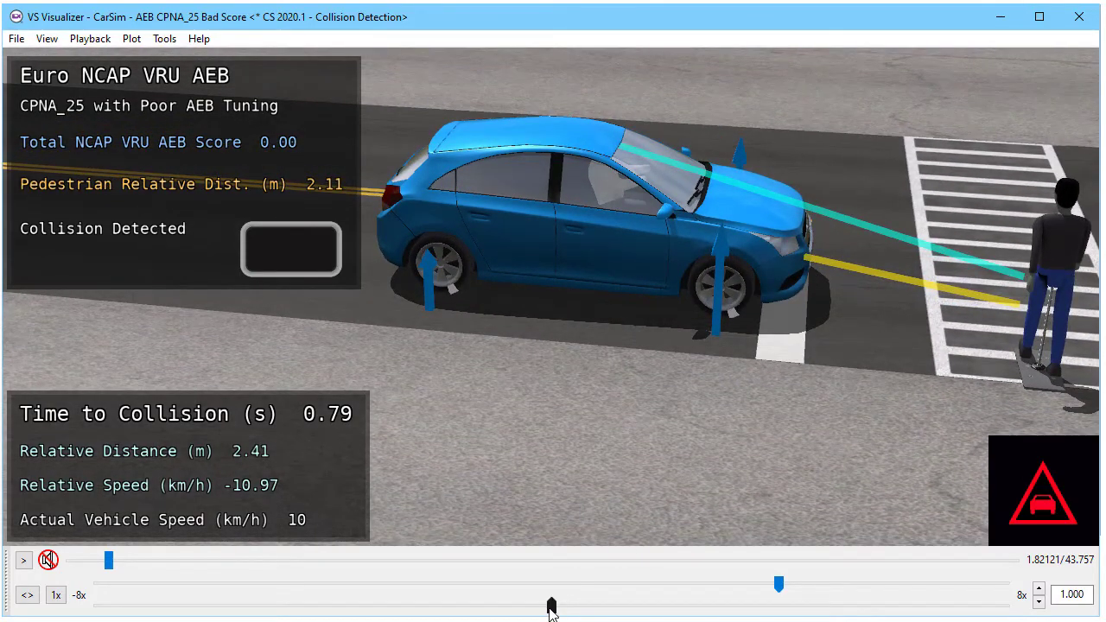
pyautogui.moveTo(551, 609); pyautogui.dragTo(584, 614)
pyautogui.moveTo(845, 356); pyautogui.dragTo(831, 435)
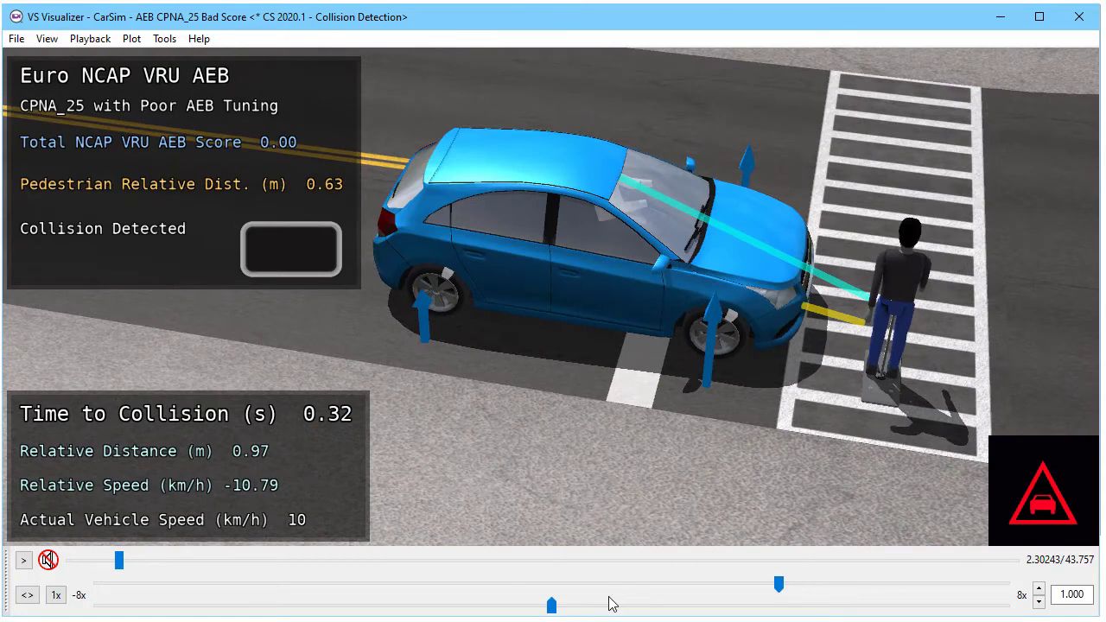
pyautogui.moveTo(555, 613); pyautogui.dragTo(580, 614)
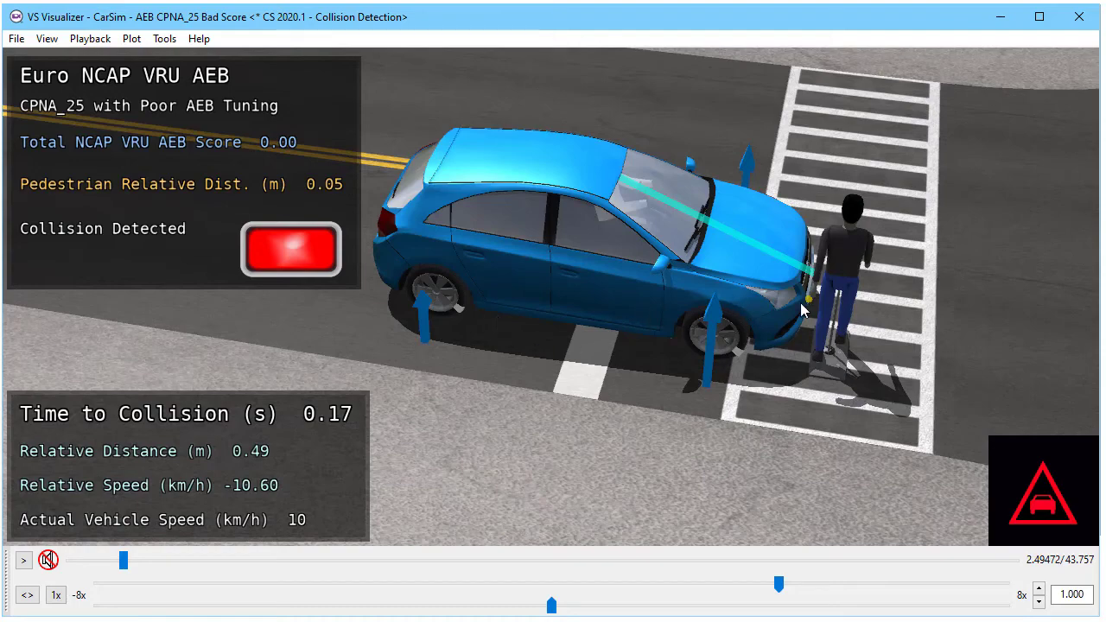
pyautogui.moveTo(645, 524); pyautogui.dragTo(707, 358)
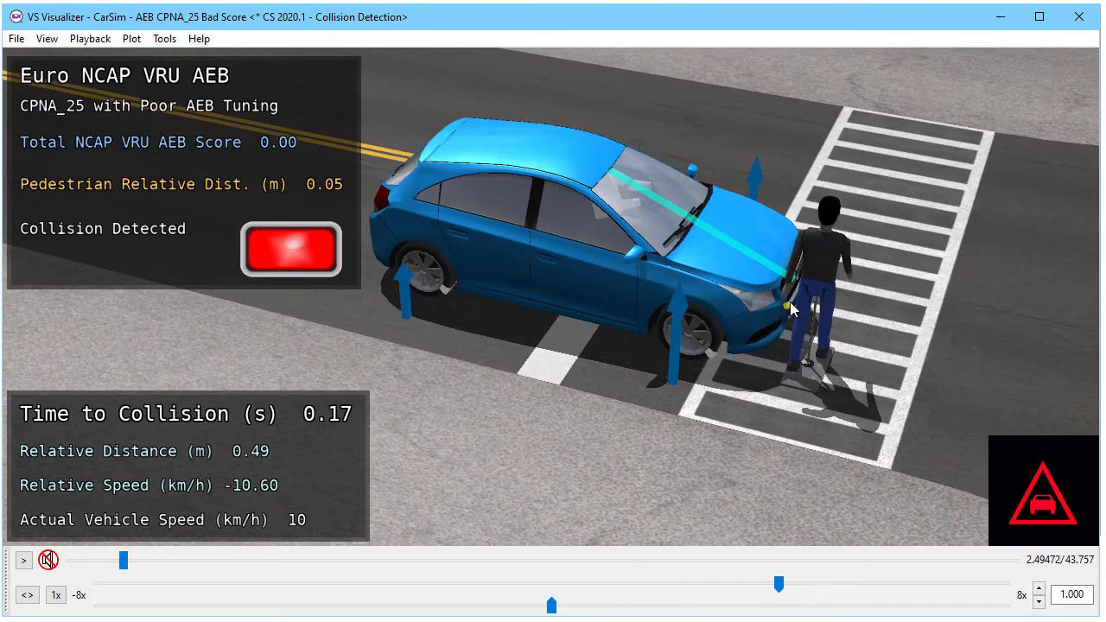